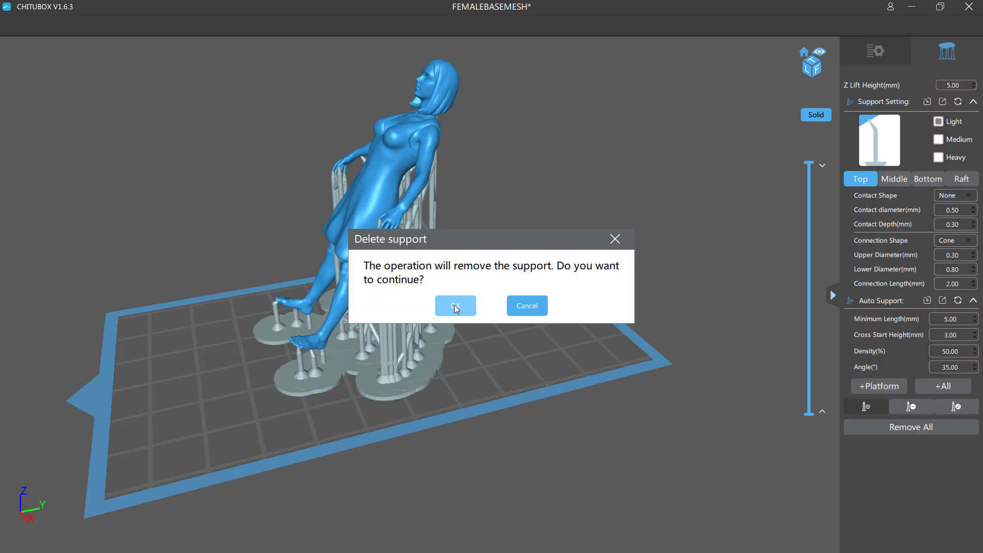
Remove all supports from the female figure, confirming the support deletion
left_click(455, 305)
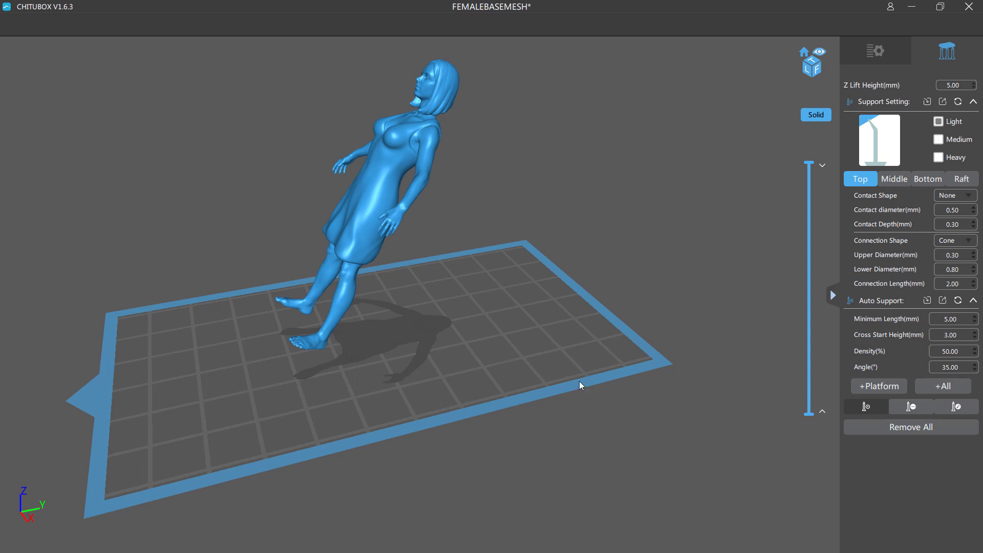
left_click(891, 428)
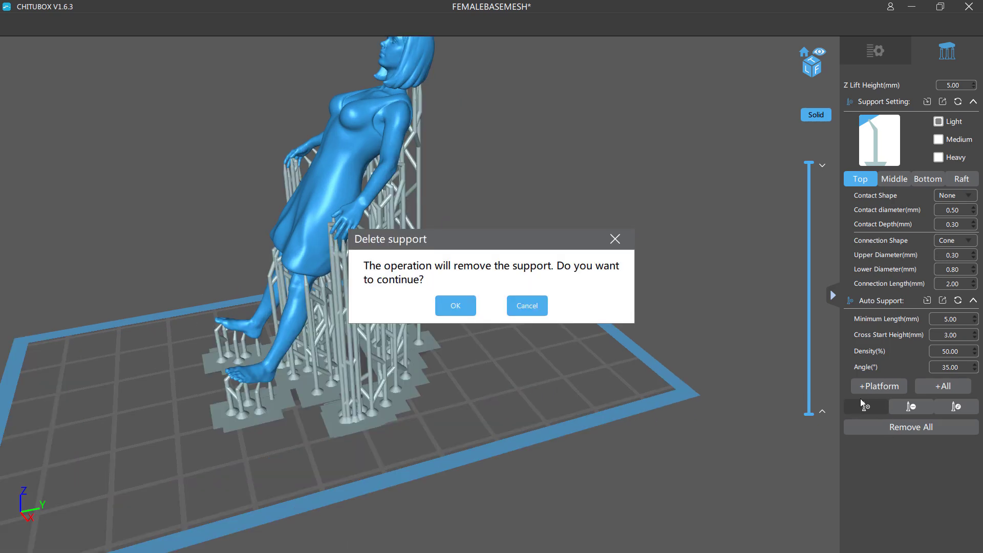
left_click(526, 306)
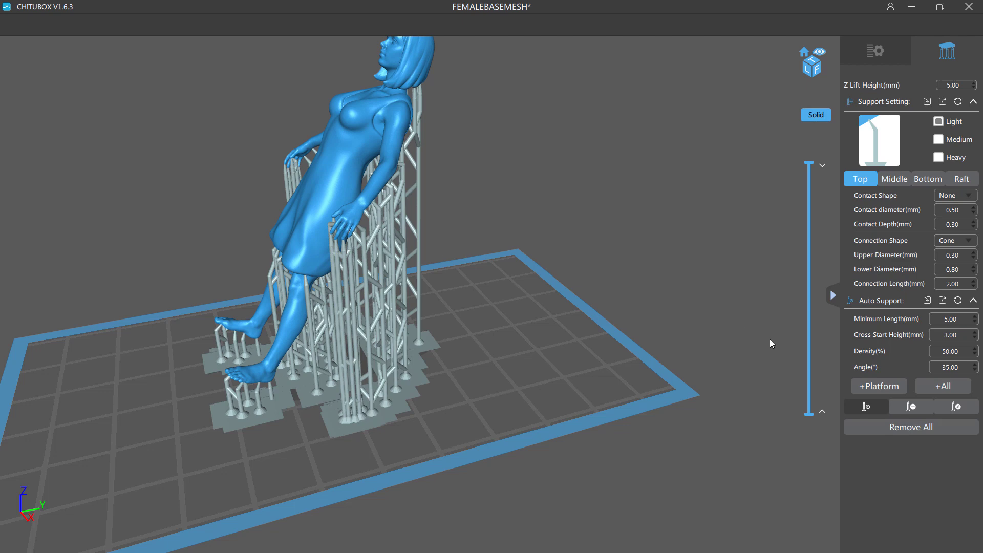
left_click(891, 428)
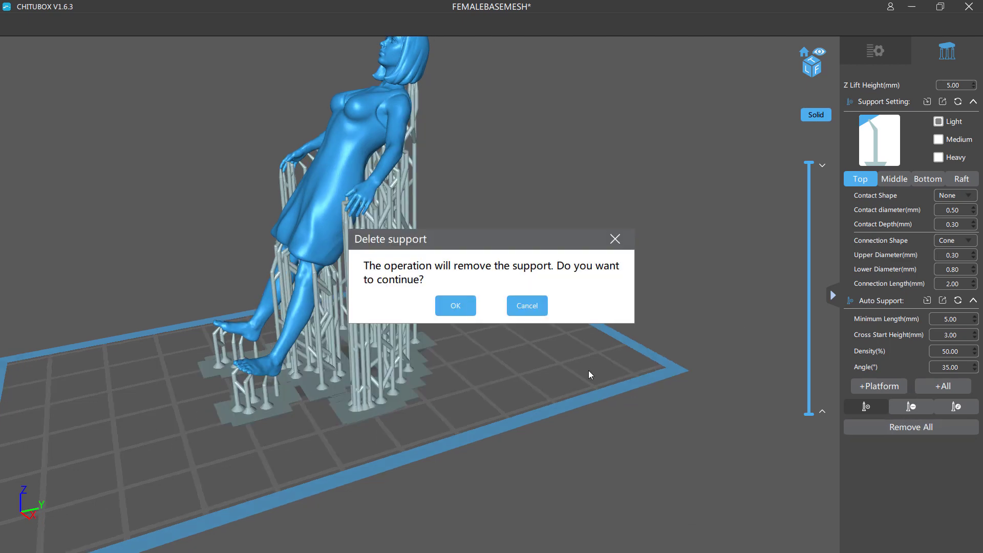
left_click(455, 307)
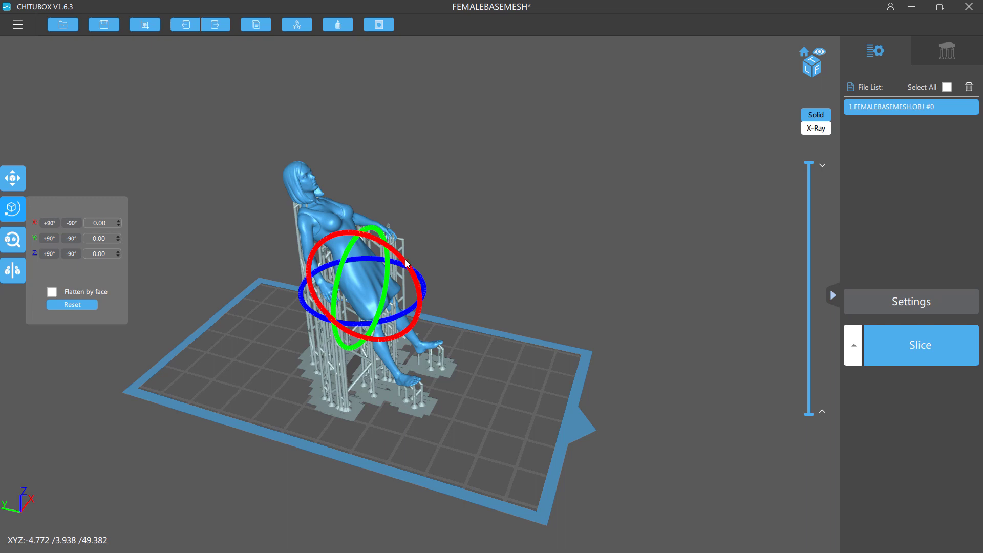
Rotate the figure by -1° about the X axis, accepting the support removal, and delete the model from the build plate
left_click(416, 283)
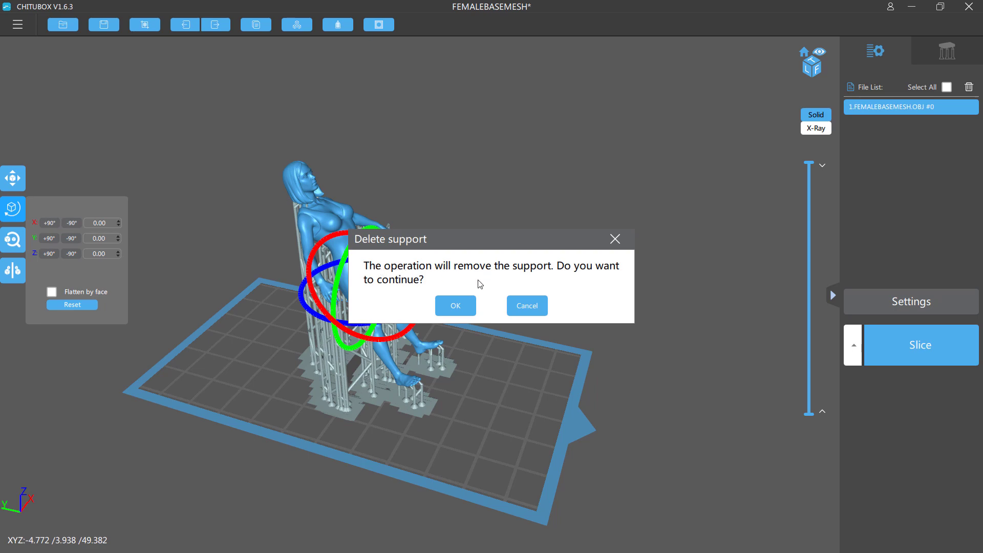
left_click(461, 309)
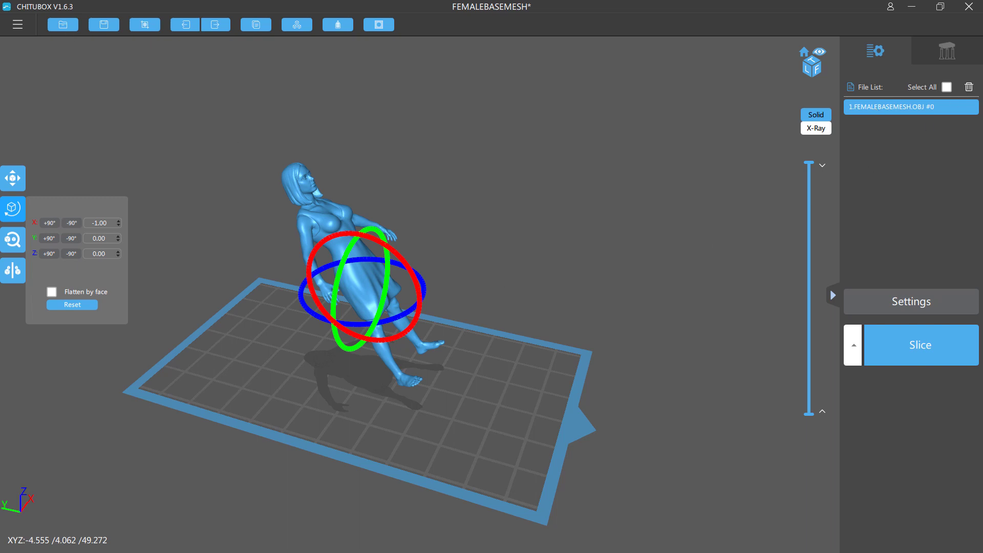
key("Delete")
left_click_drag(121, 191, 496, 205)
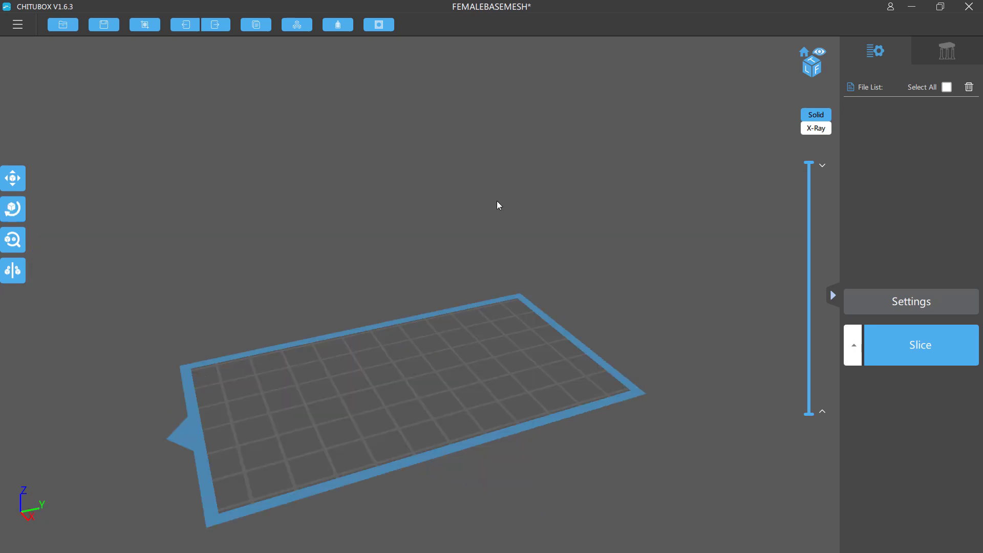
left_click_drag(0, 378, 438, 361)
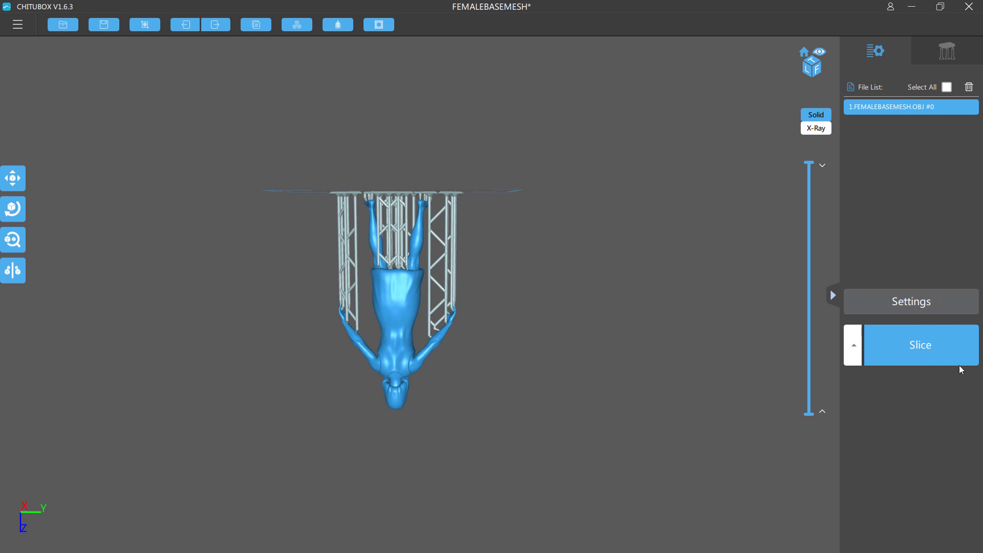
Review the layer height and exposure values in the AnyCubic Photon-s print settings
left_click(903, 298)
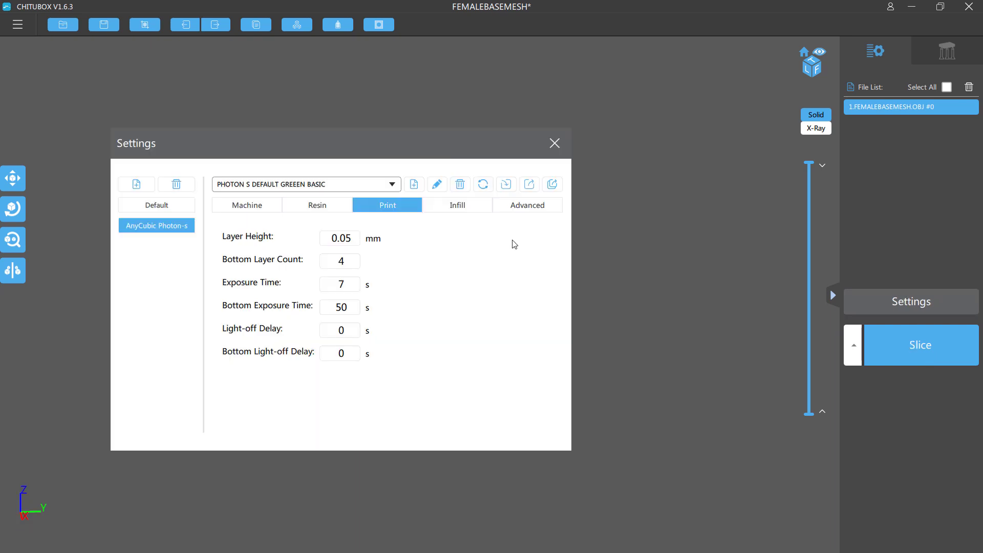
left_click(548, 143)
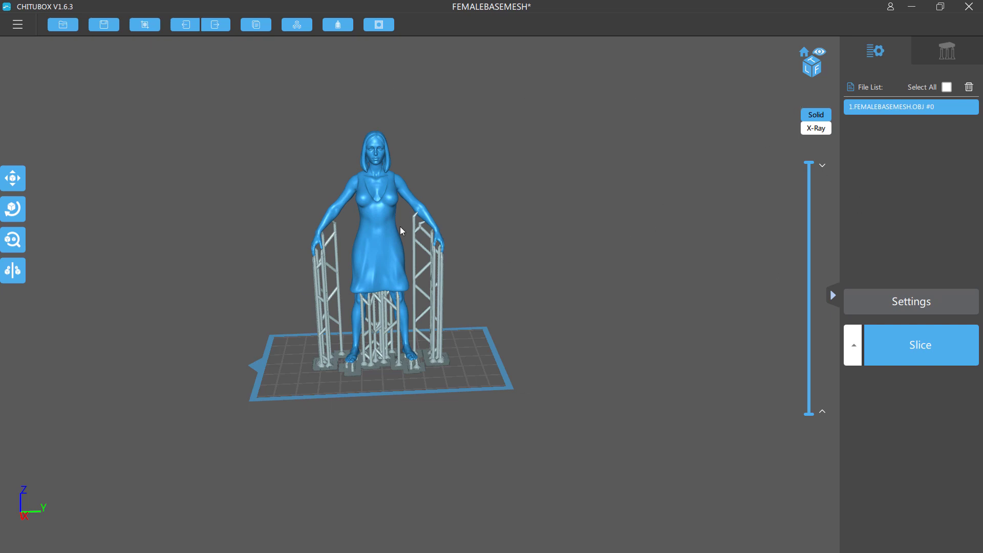
Slice the supported figure and save the result as FEMALEBASEMESH.photons in the SECTION3-SEXYVAMPIR-PRINT folder, without the leading underscore
left_click(913, 272)
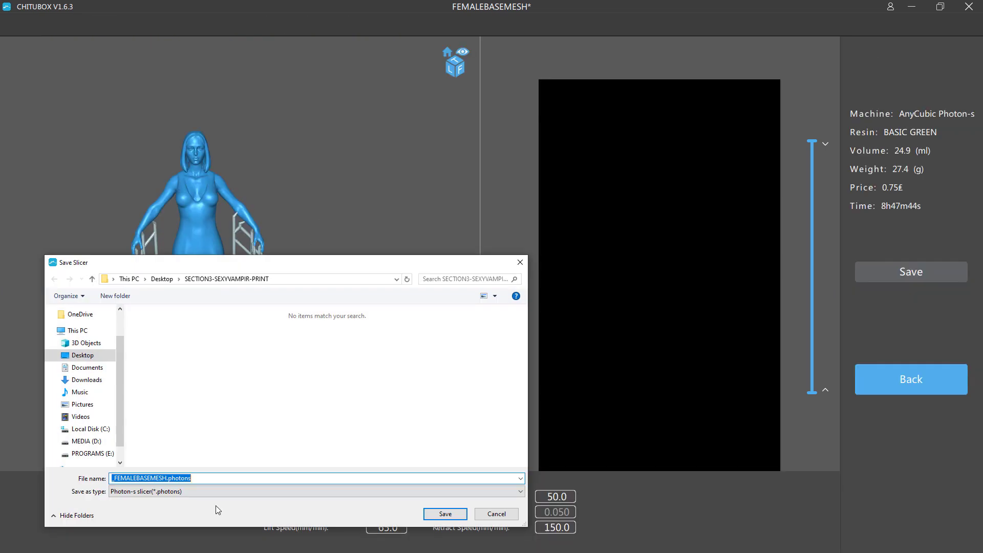
left_click_drag(278, 263, 449, 131)
left_click(287, 341)
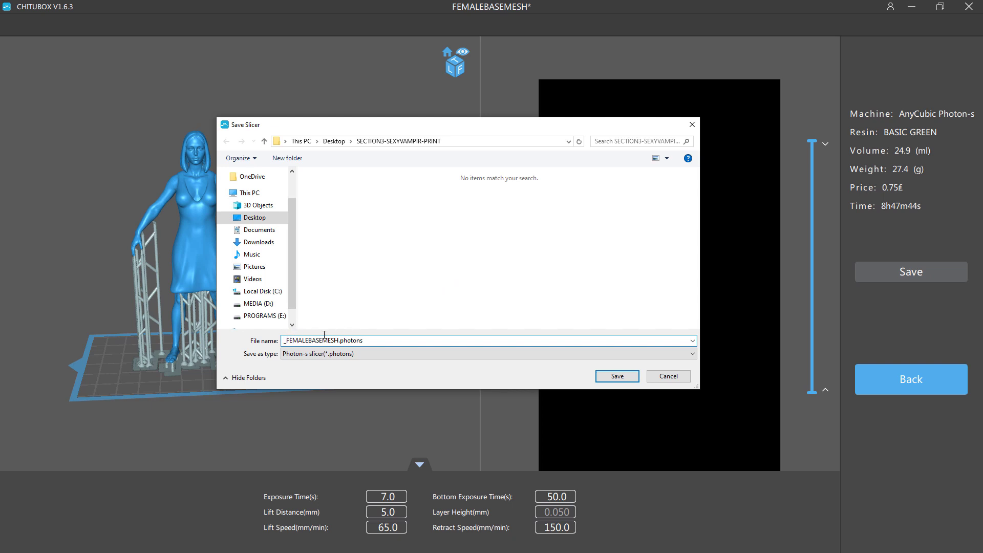
key("Delete")
left_click_drag(337, 340, 283, 341)
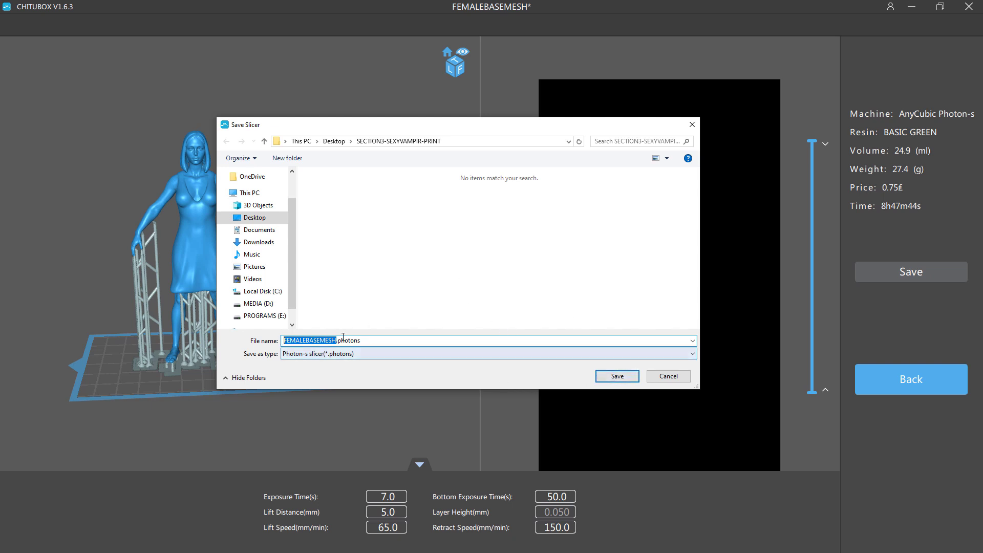
left_click_drag(338, 341, 365, 338)
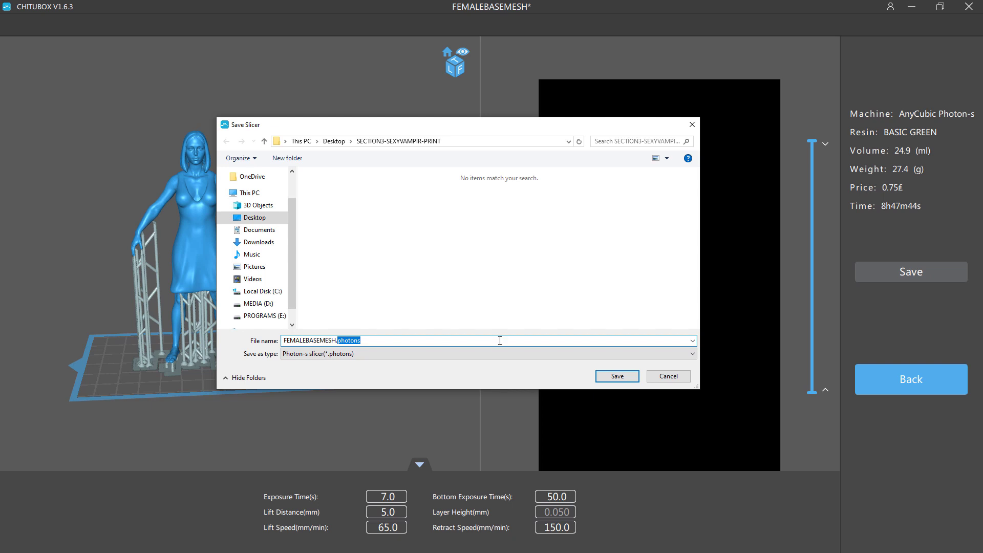
left_click(410, 353)
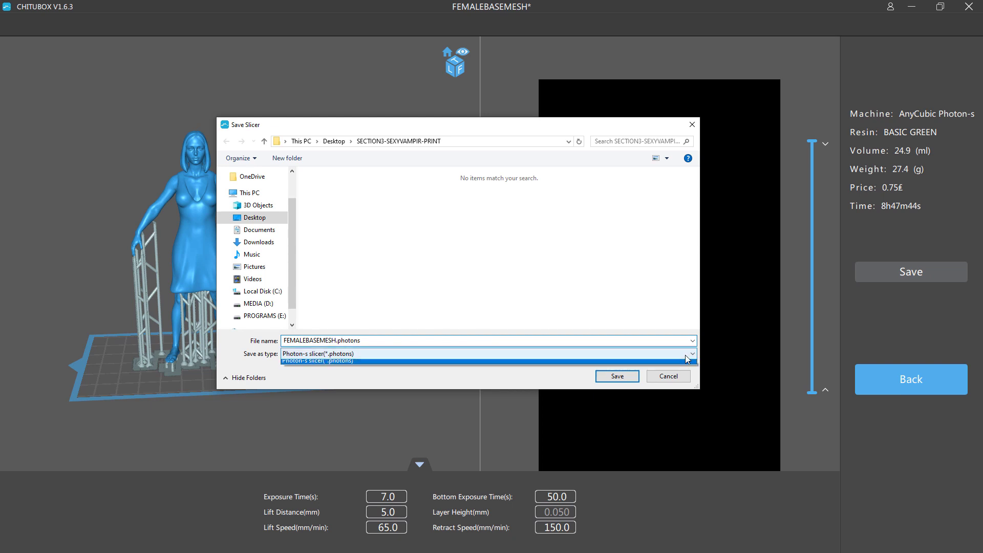
left_click(383, 342)
left_click(364, 339)
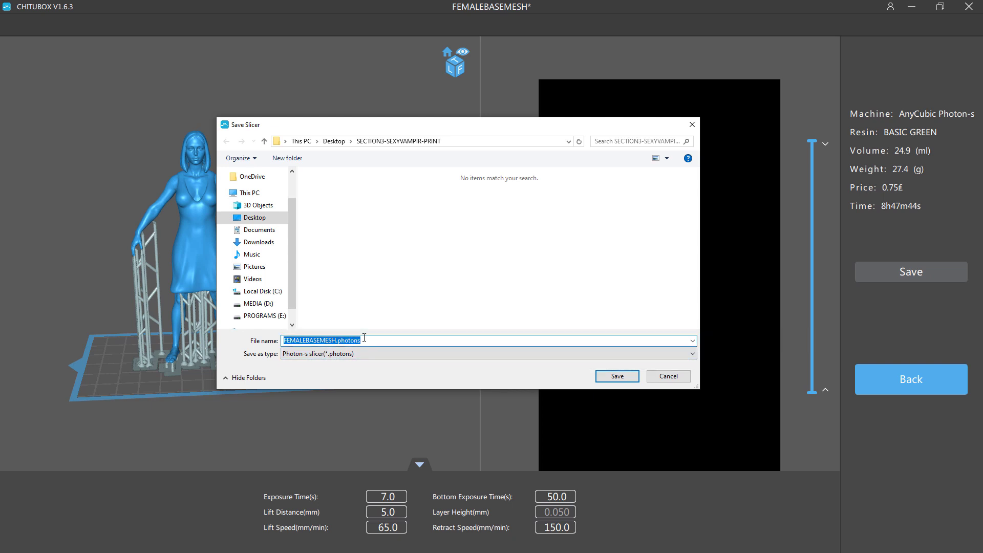
left_click(611, 379)
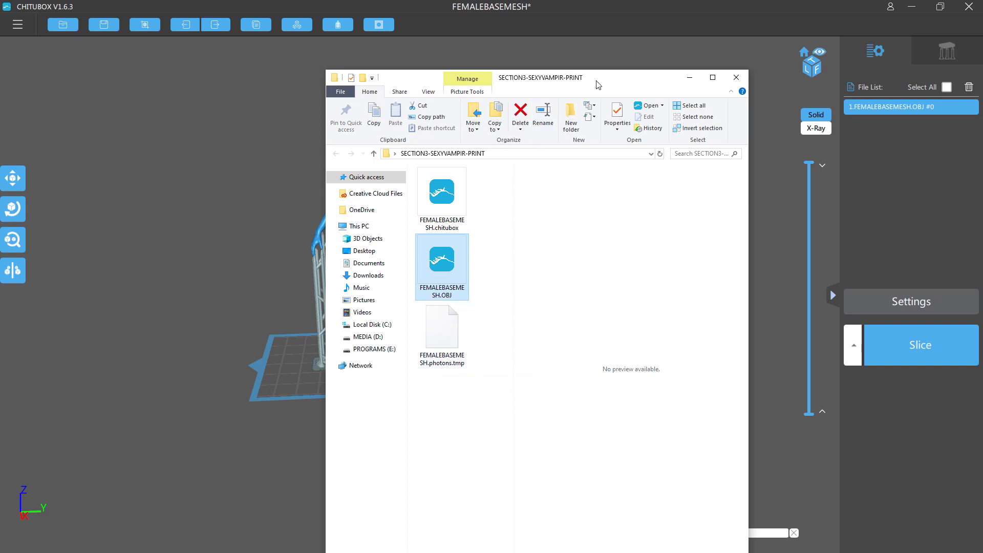
Switch to File Explorer and check the exported FEMALEBASEMESH.photons file in the SECTION3-SEXYVAMPIR-PRINT folder, then minimize the window
key("alt+Tab")
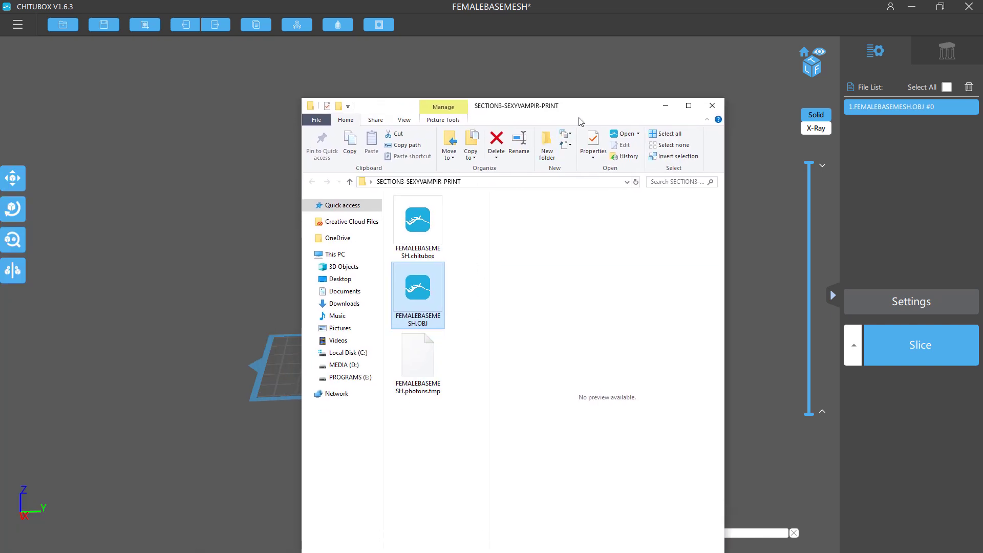
left_click_drag(579, 121, 310, 72)
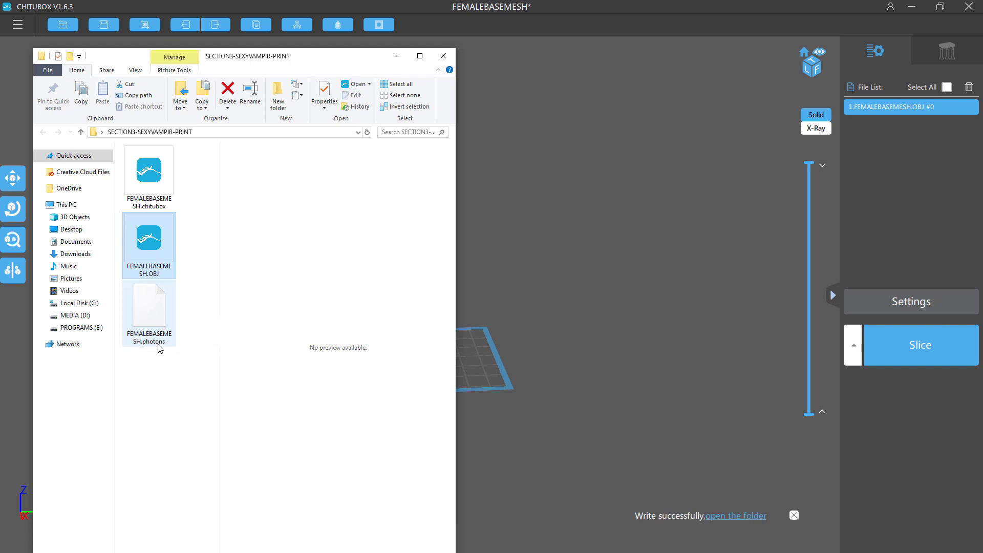
mouse_move(162, 344)
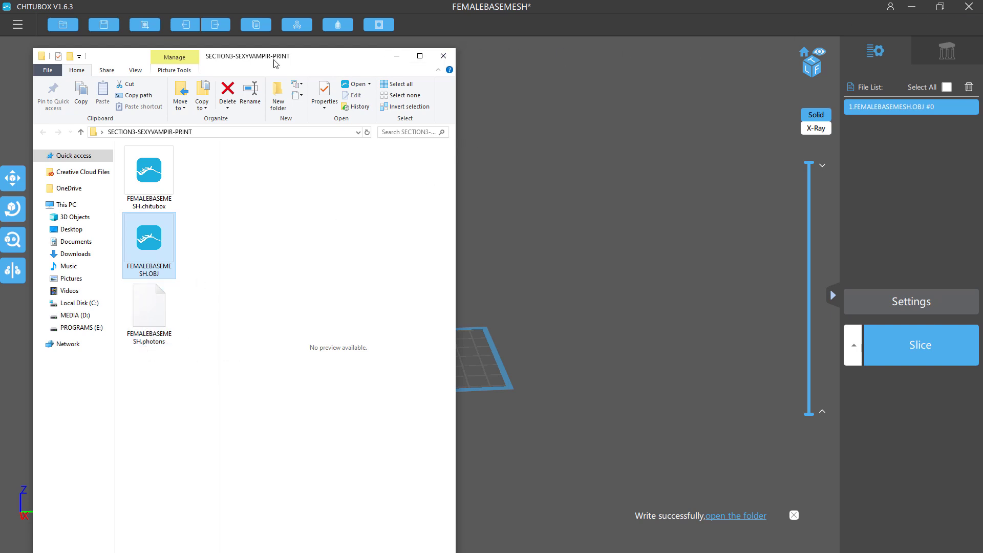
left_click(397, 56)
Save the project as FEMALEBASEMESH.chitubox in the SECTION3-SEXYVAMPIR-PRINT folder, replacing the existing file
left_click(104, 25)
left_click(354, 219)
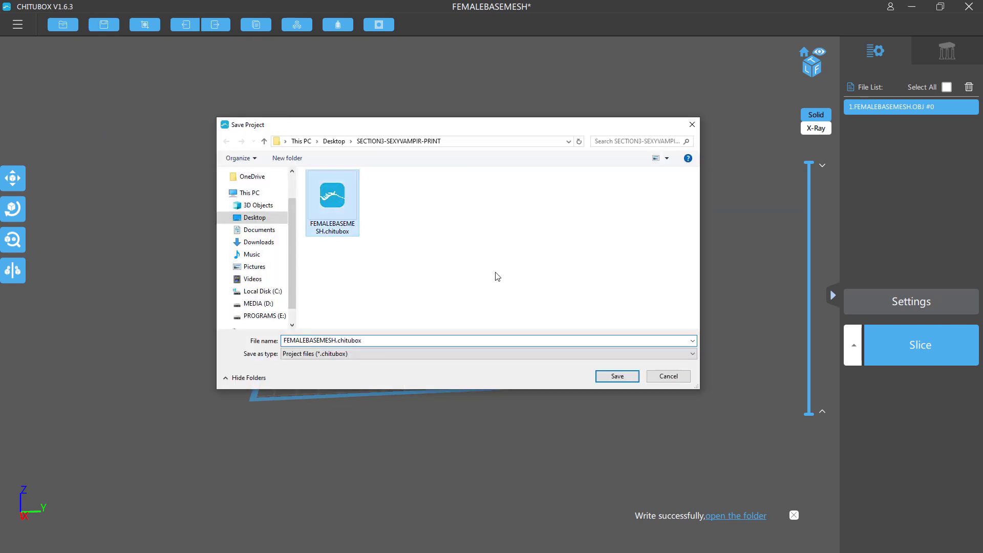
left_click(617, 376)
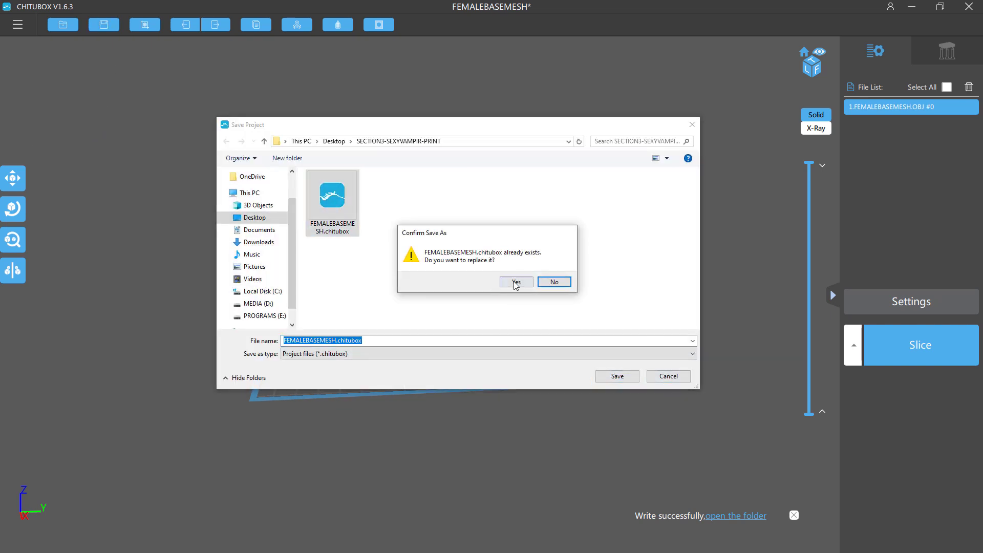
left_click(515, 281)
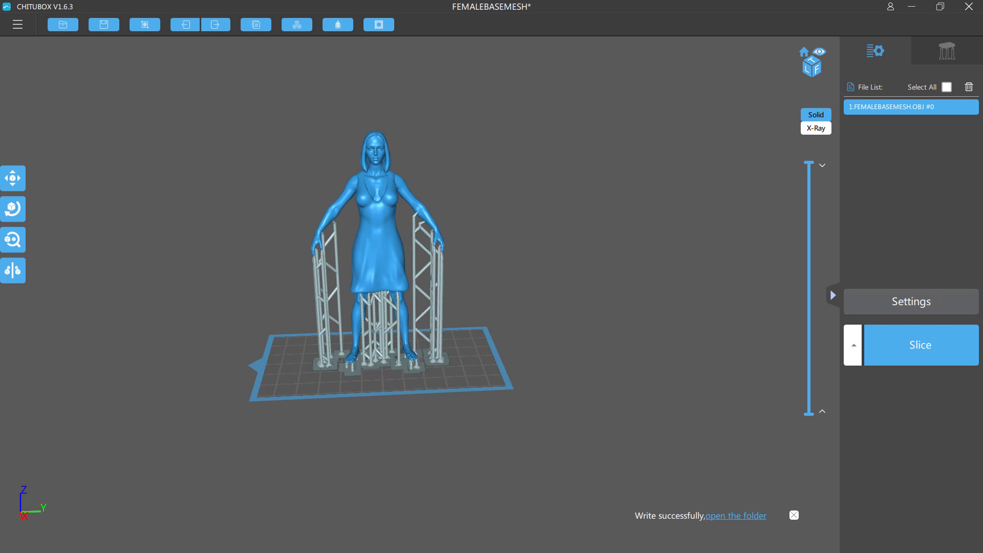
Inspect the OBJ, project and sliced files in the SECTION3-SEXYVAMPIR-PRINT folder in File Explorer
left_click_drag(156, 146, 477, 108)
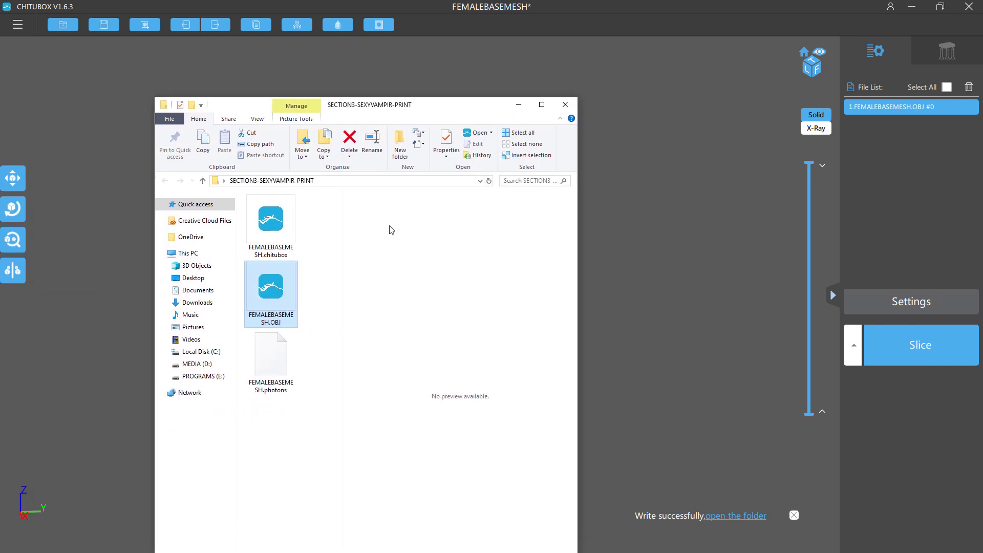
left_click(275, 255)
left_click(267, 392)
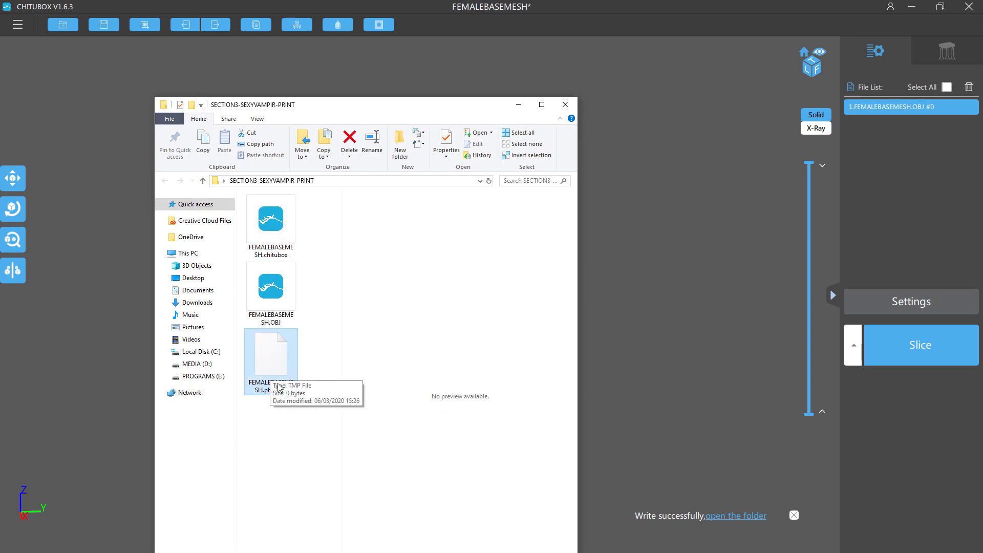
left_click(565, 104)
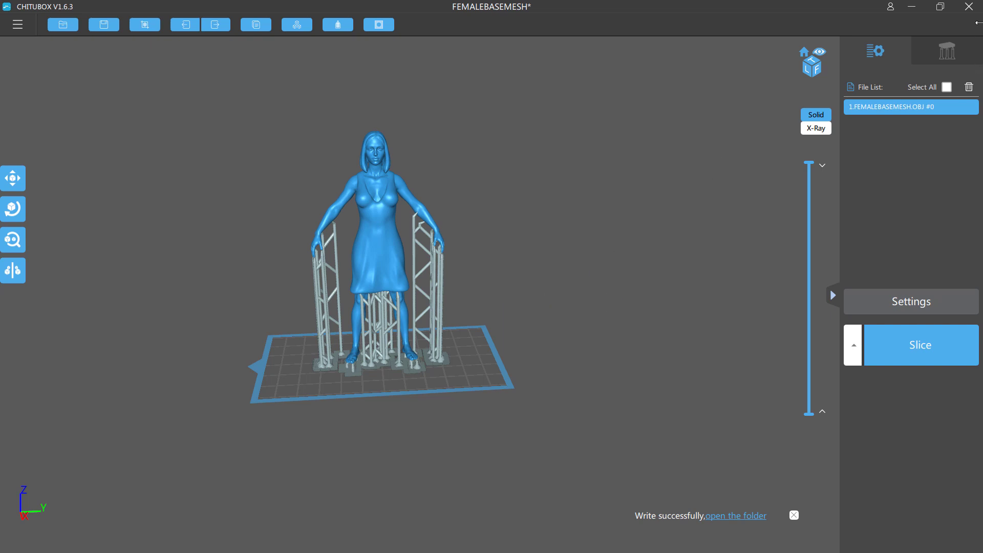
Quit CHITUBOX and confirm closing the program
left_click(973, 7)
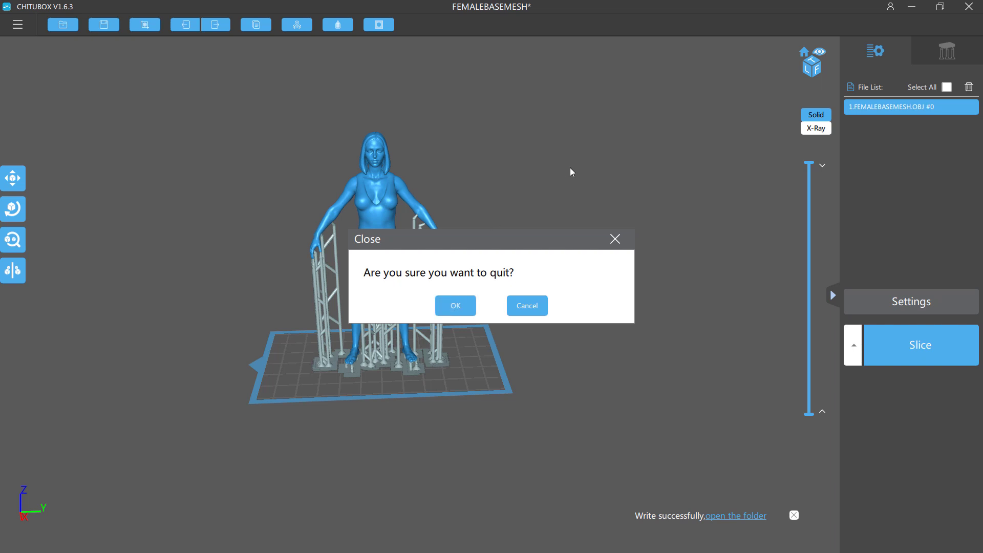
left_click(456, 306)
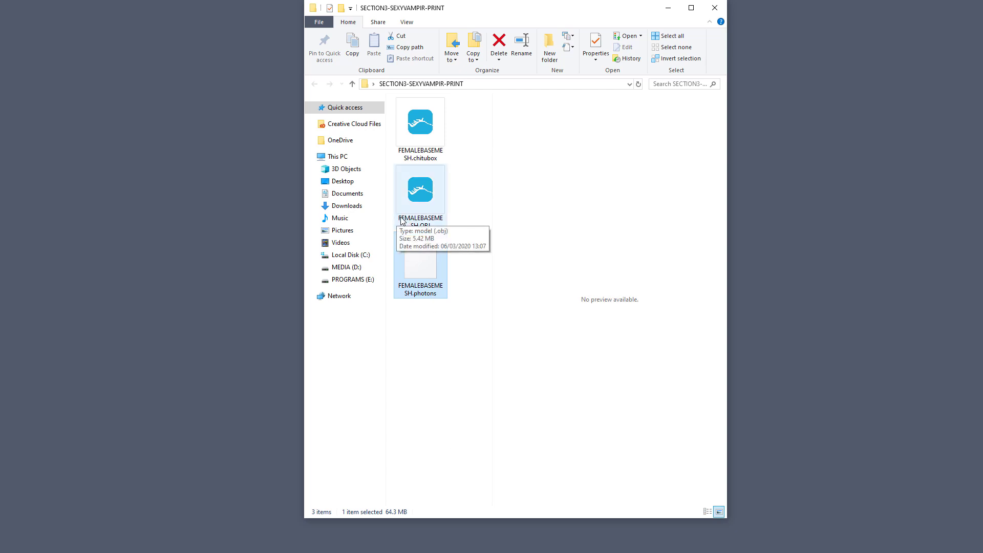
Deselect the sliced file, then move and resize the SECTION3-SEXYVAMPIR-PRINT folder window on the desktop
left_click(431, 350)
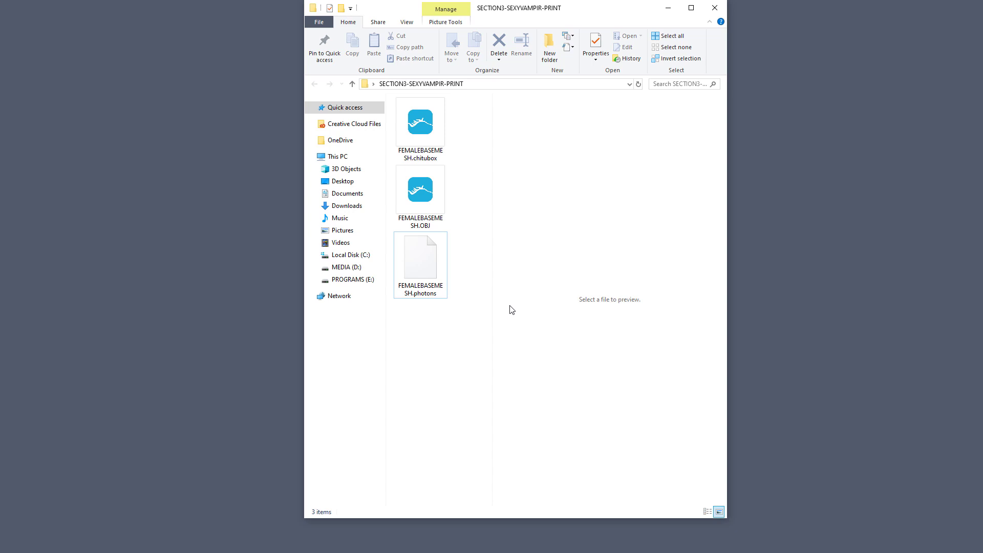
left_click_drag(584, 8, 532, 52)
left_click_drag(514, 498, 512, 435)
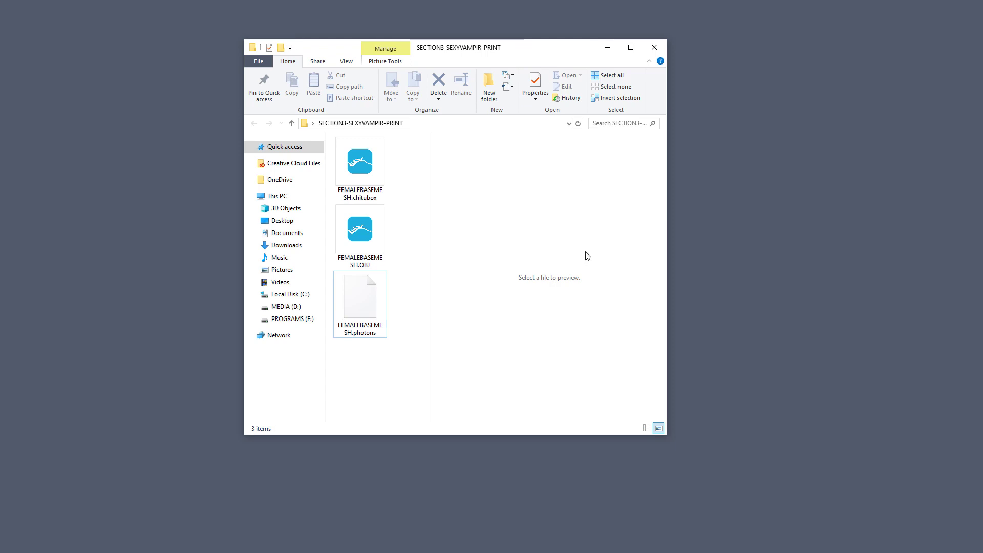
left_click_drag(558, 435, 558, 477)
left_click_drag(667, 394, 686, 402)
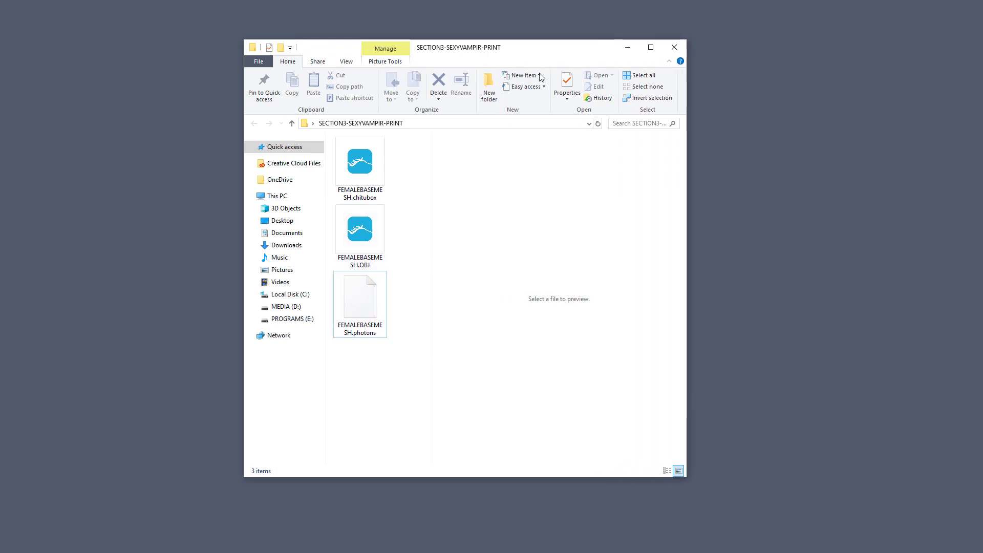